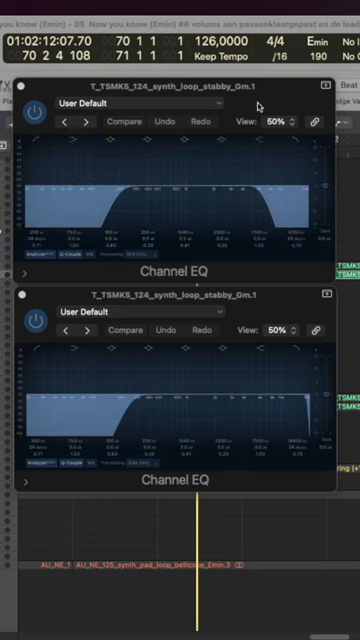
left_click(133, 272)
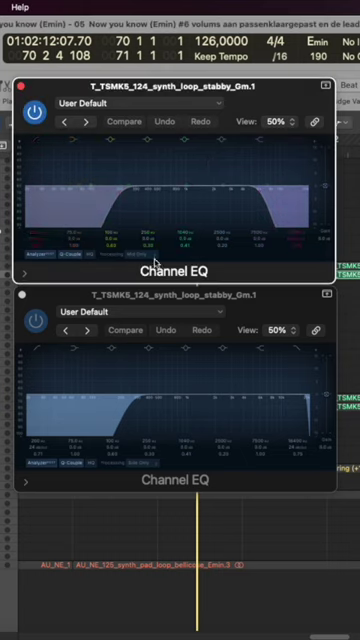